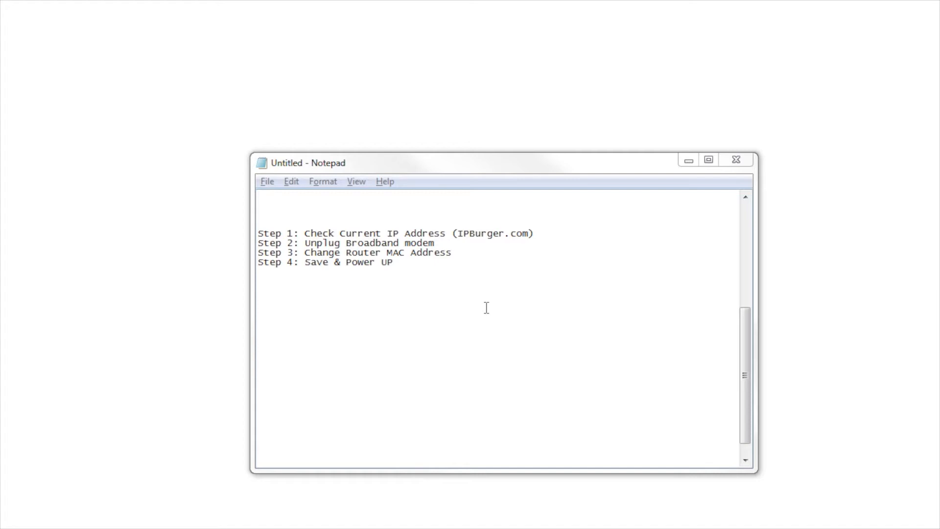
Add '(192.168.0.1)' at the end of the Step 3 line in Notepad
{"action": "double_click", "coordinate": [322, 253]}
{"action": "double_click", "coordinate": [364, 253]}
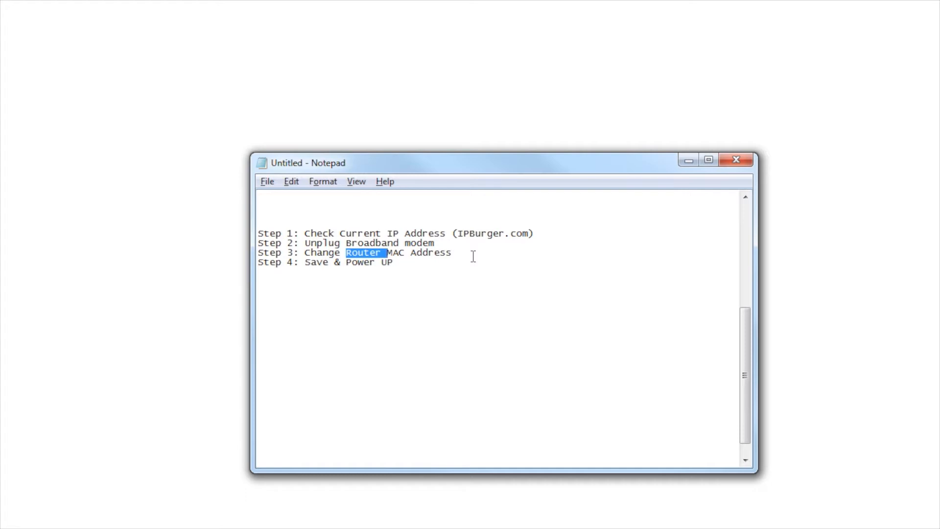
{"action": "left_click", "coordinate": [473, 257]}
{"action": "type", "text": "()"}
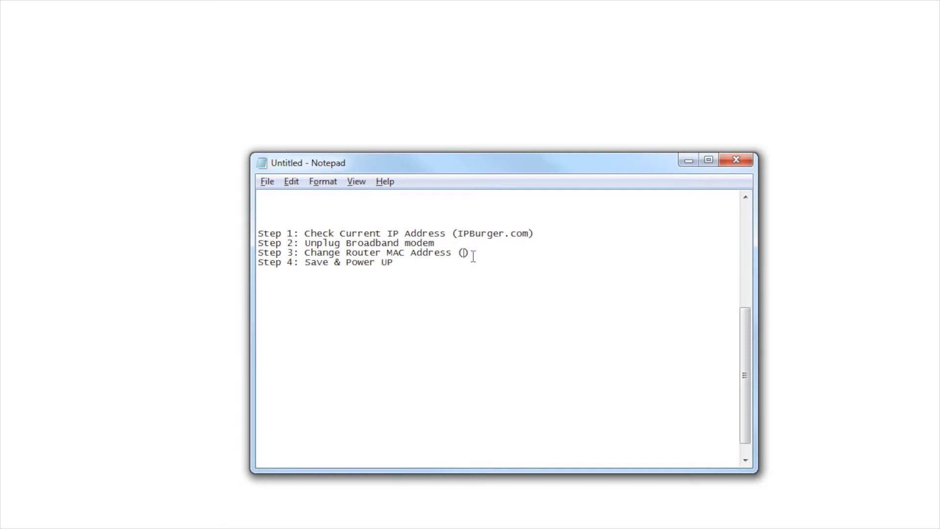
{"action": "type", "text": "192.168.0.1"}
{"action": "double_click", "coordinate": [467, 253]}
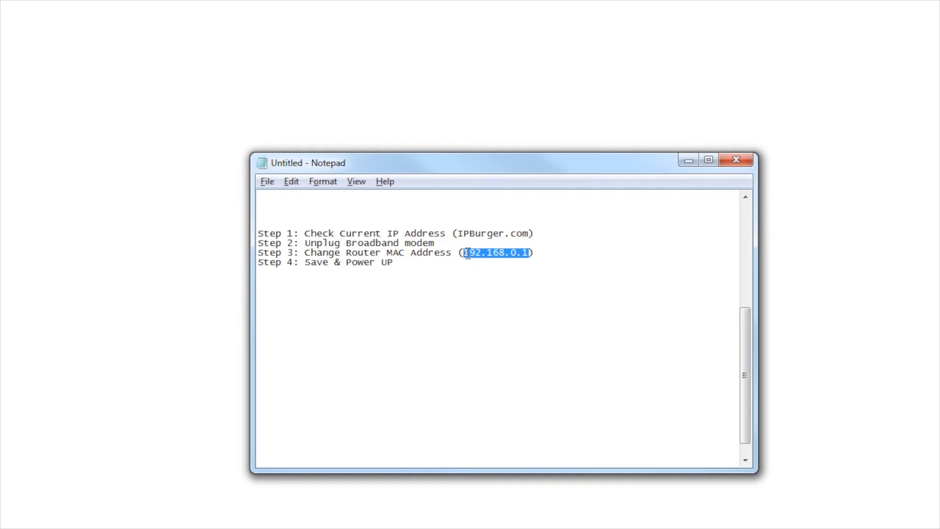
Append the router's default login credentials after the address on the Step 3 line
{"action": "left_click", "coordinate": [542, 252]}
{"action": "type", "text": "admin/admin"}
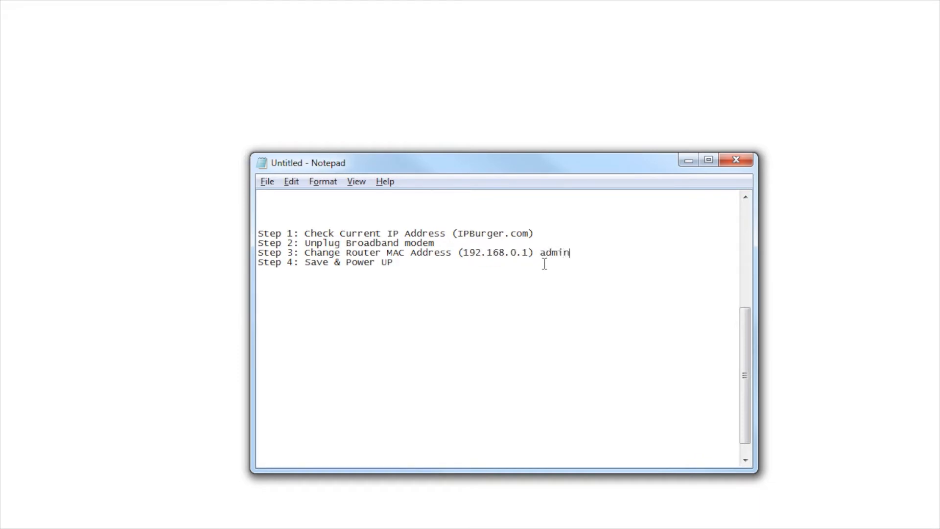
{"action": "left_click", "coordinate": [529, 253]}
Enter the router's username and password in the authentication prompt and sign in
{"action": "left_click", "coordinate": [464, 252], "text": "shift"}
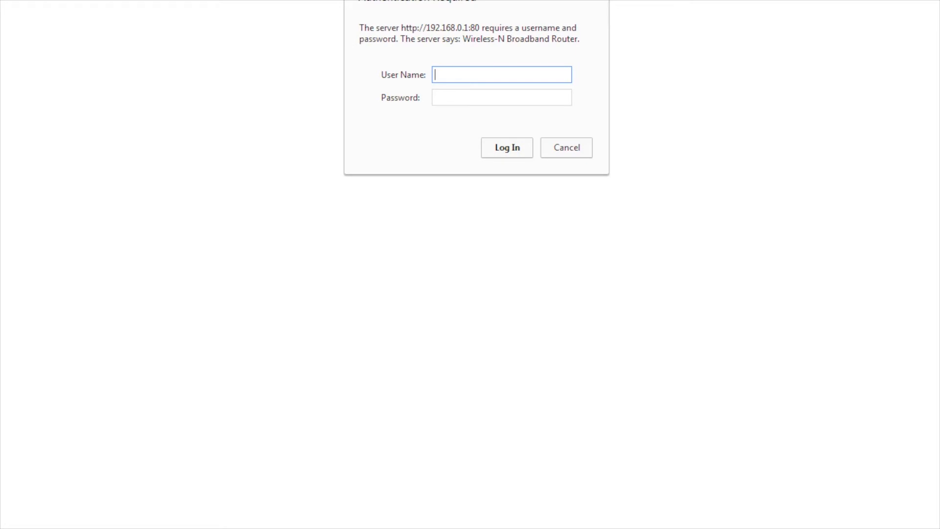
{"action": "type", "text": "admin"}
{"action": "key", "text": "Tab"}
{"action": "type", "text": "admin"}
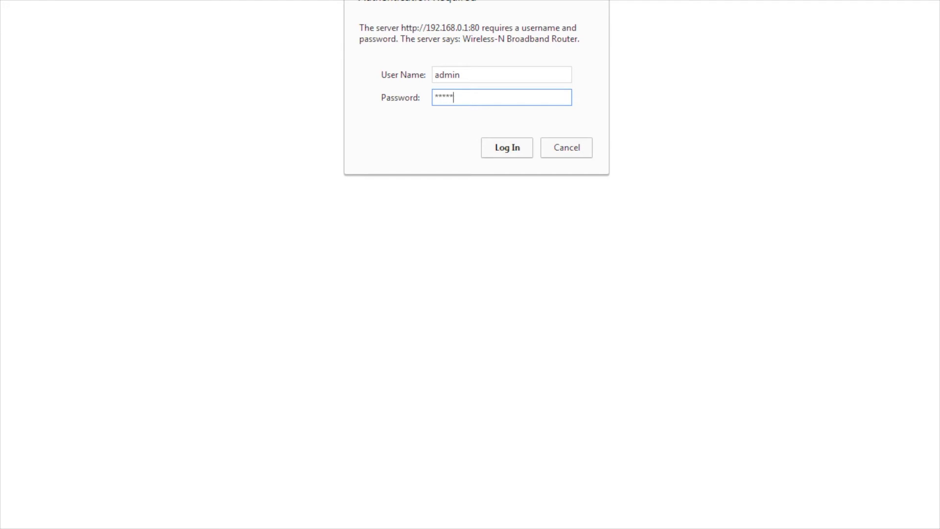
{"action": "key", "text": "Return"}
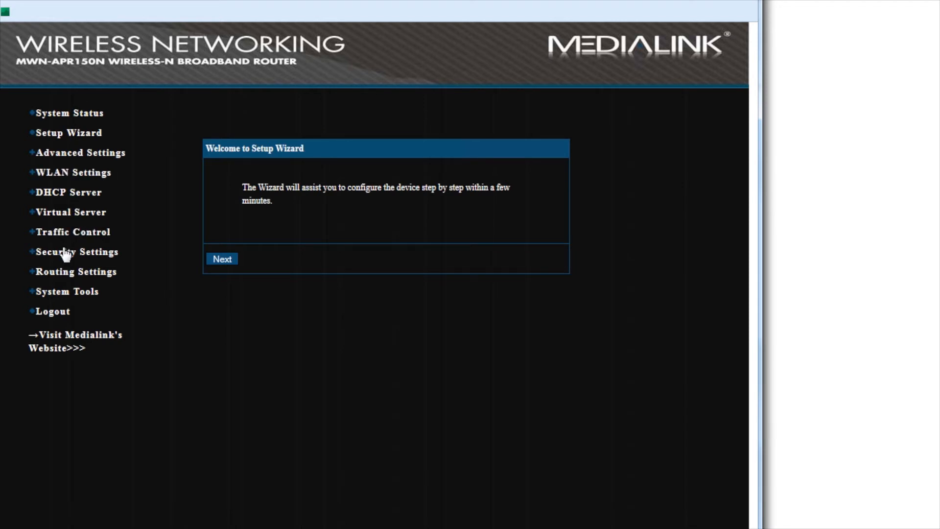
Change the MAC Address Clone value ending 7F:9D to 7F:9E, apply it, and confirm the reboot
{"action": "left_click", "coordinate": [80, 154]}
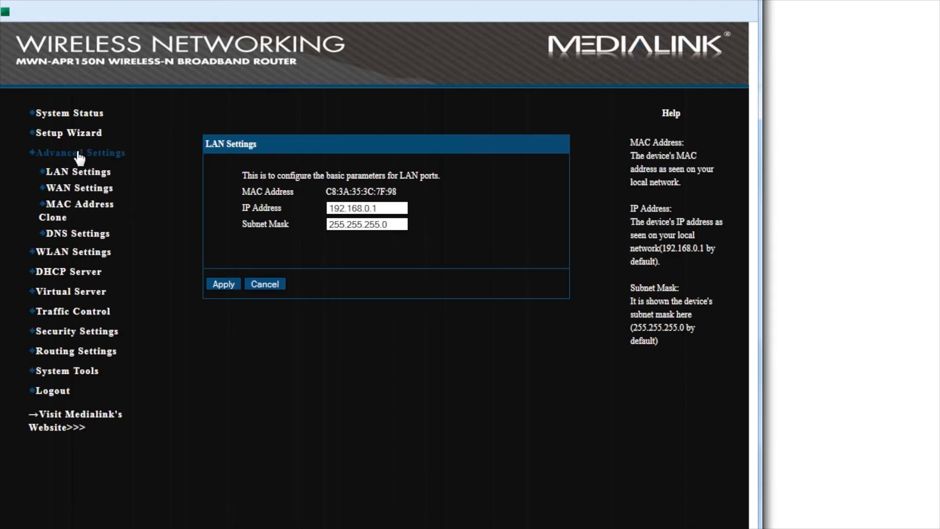
{"action": "left_click", "coordinate": [88, 206]}
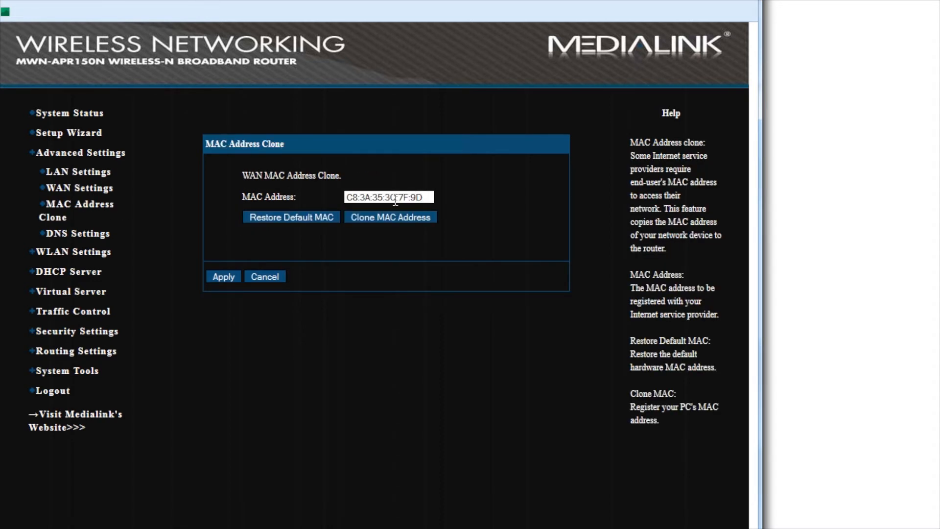
{"action": "left_click_drag", "start_coordinate": [417, 197], "coordinate": [431, 197]}
{"action": "type", "text": "E"}
{"action": "left_click", "coordinate": [230, 277]}
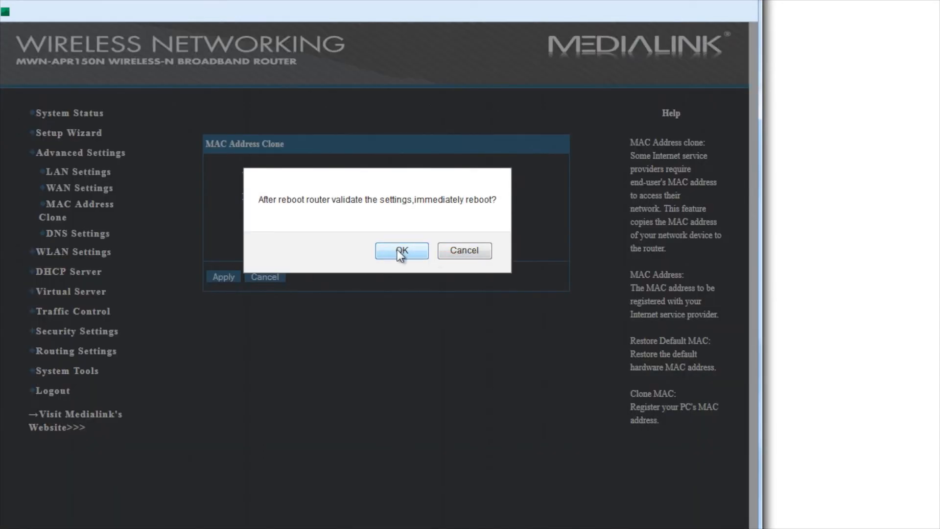
{"action": "left_click", "coordinate": [400, 253]}
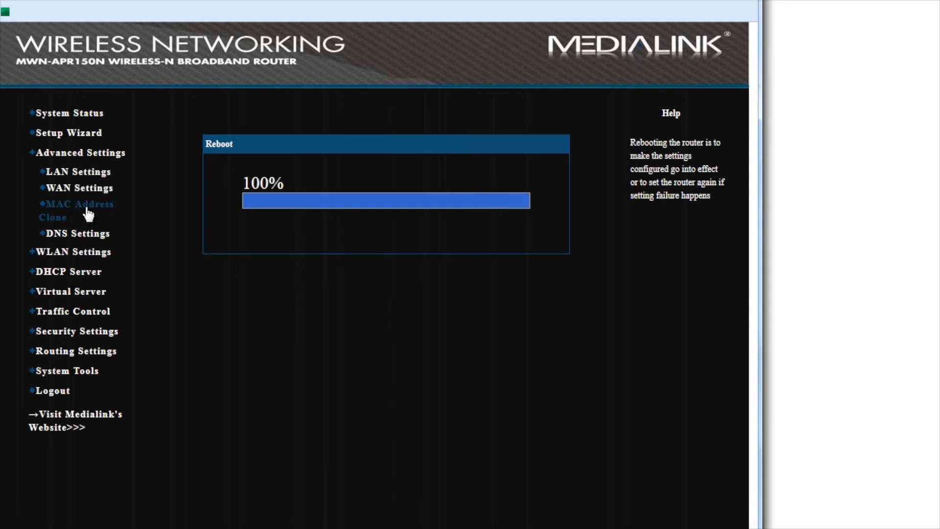
After the reboot completes, sign back in with the router's username and password
{"action": "type", "text": "admin"}
{"action": "key", "text": "Tab"}
{"action": "type", "text": "admin"}
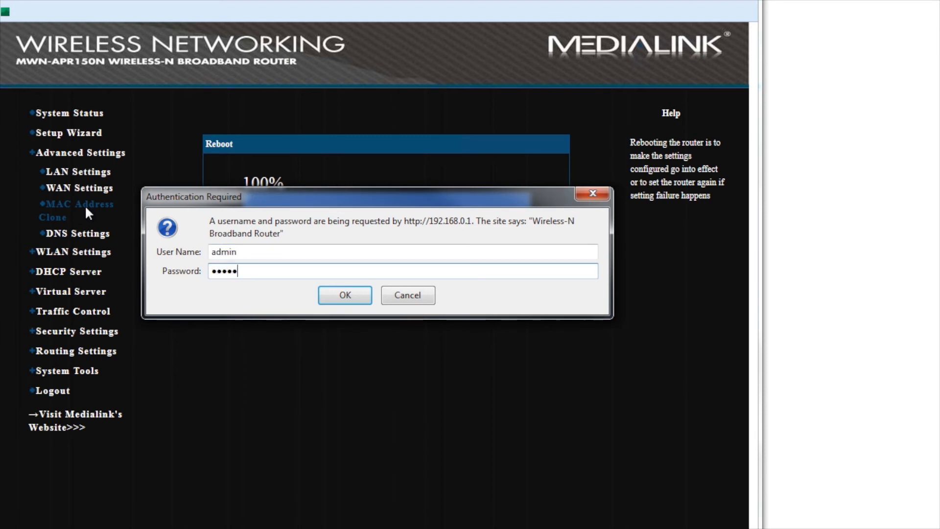
{"action": "key", "text": "Return"}
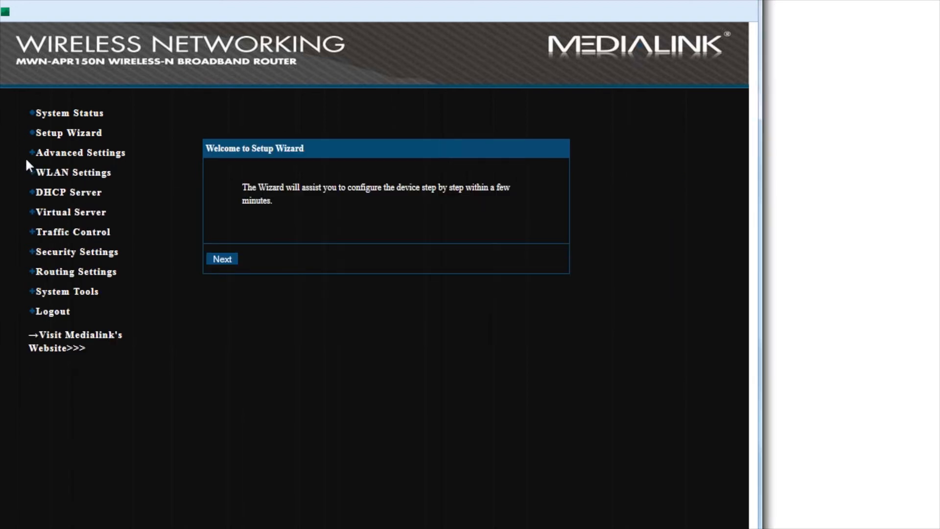
Verify in Advanced Settings > MAC Address Clone that the address ends 7F:9E, then return to Notepad
{"action": "left_click", "coordinate": [44, 175]}
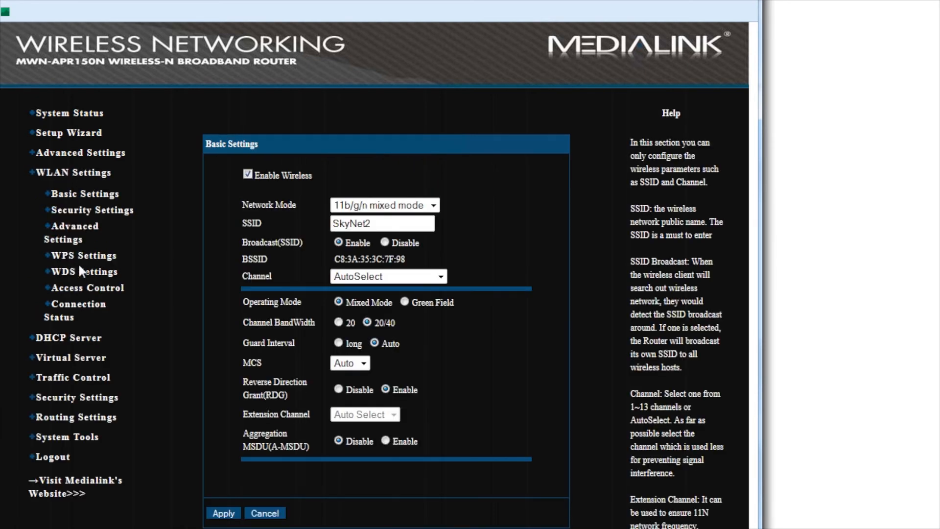
{"action": "left_click", "coordinate": [80, 153]}
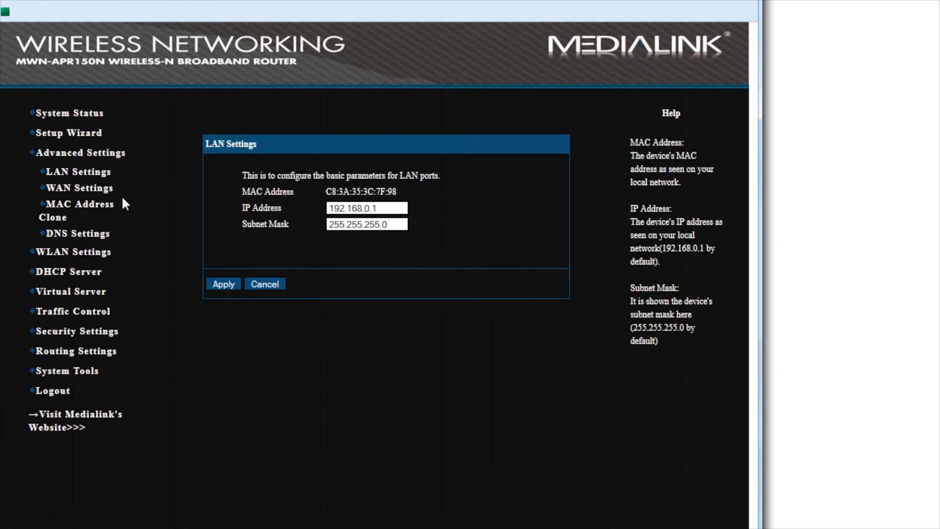
{"action": "left_click", "coordinate": [98, 205]}
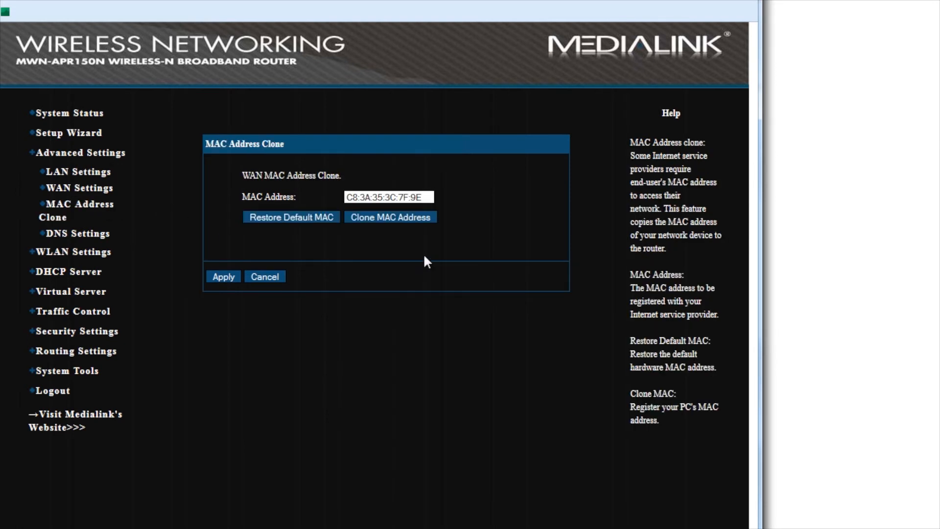
{"action": "left_click", "coordinate": [392, 197]}
{"action": "double_click", "coordinate": [392, 198]}
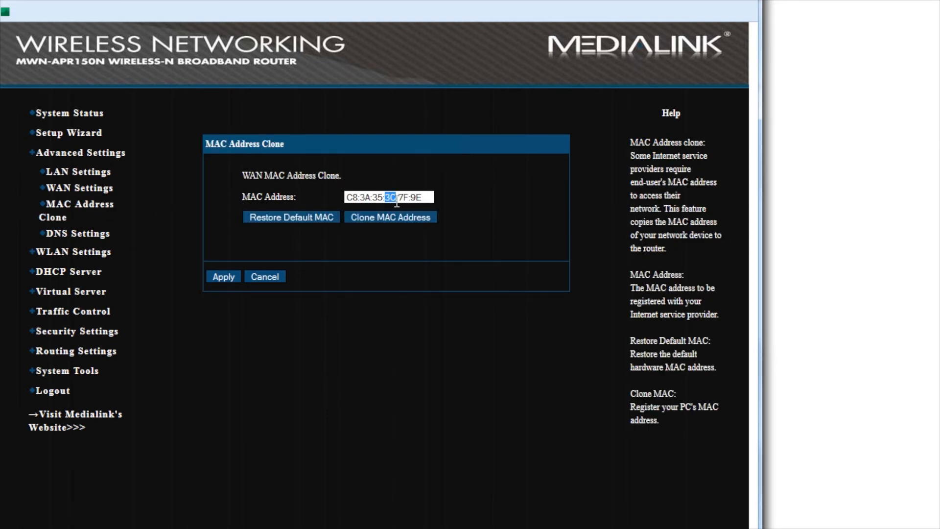
{"action": "left_click", "coordinate": [348, 196]}
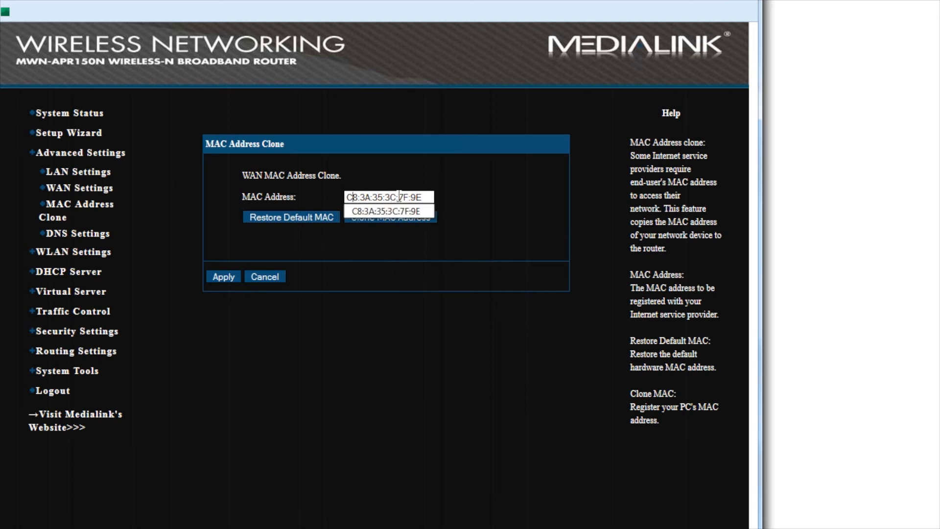
{"action": "left_click", "coordinate": [425, 195]}
{"action": "left_click", "coordinate": [416, 195]}
{"action": "double_click", "coordinate": [417, 197]}
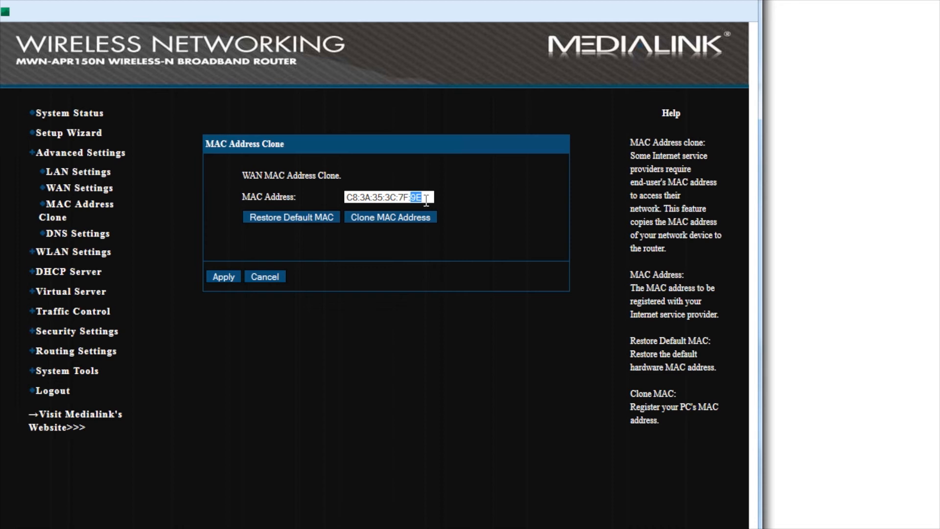
{"action": "key", "text": "alt+Tab"}
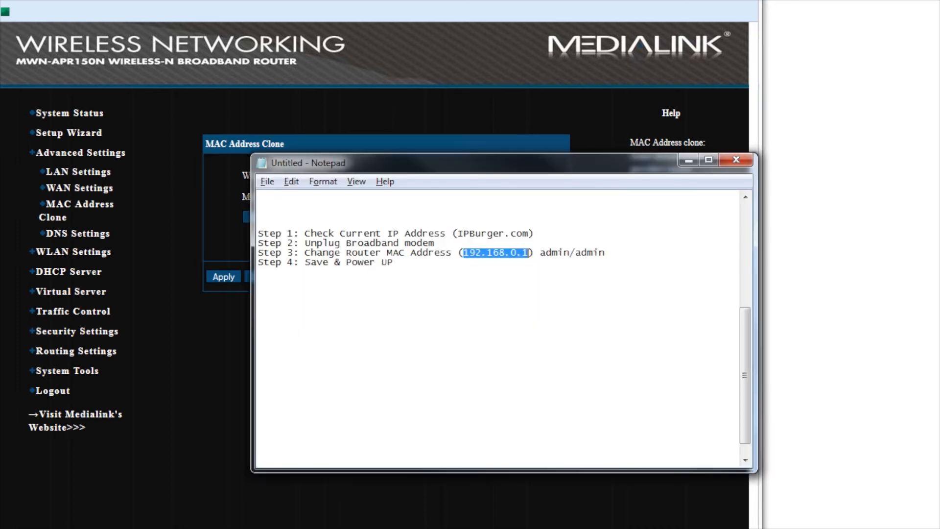
{"action": "left_click", "coordinate": [402, 267]}
Select the 'Step 4: Save & Power UP' line in the notes and switch back to the browser
{"action": "left_click", "coordinate": [259, 266], "text": "shift"}
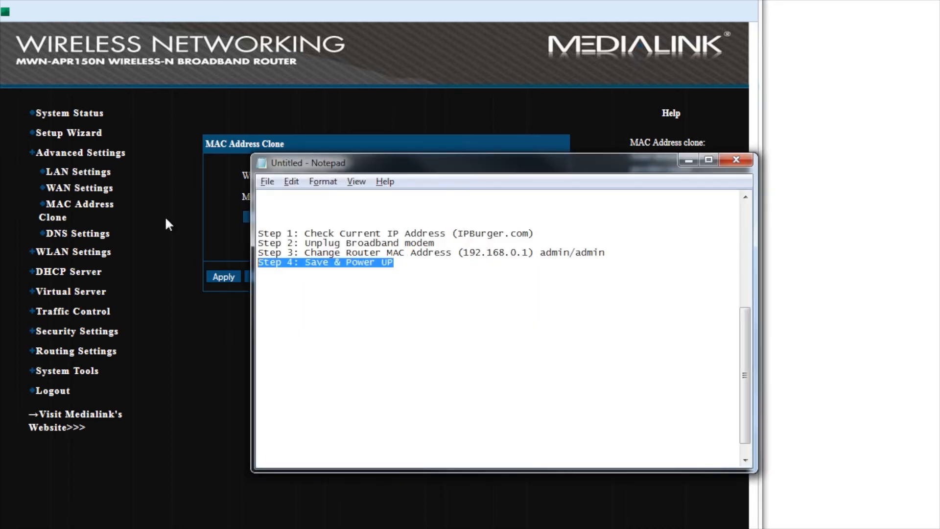
{"action": "key", "text": "alt+Tab"}
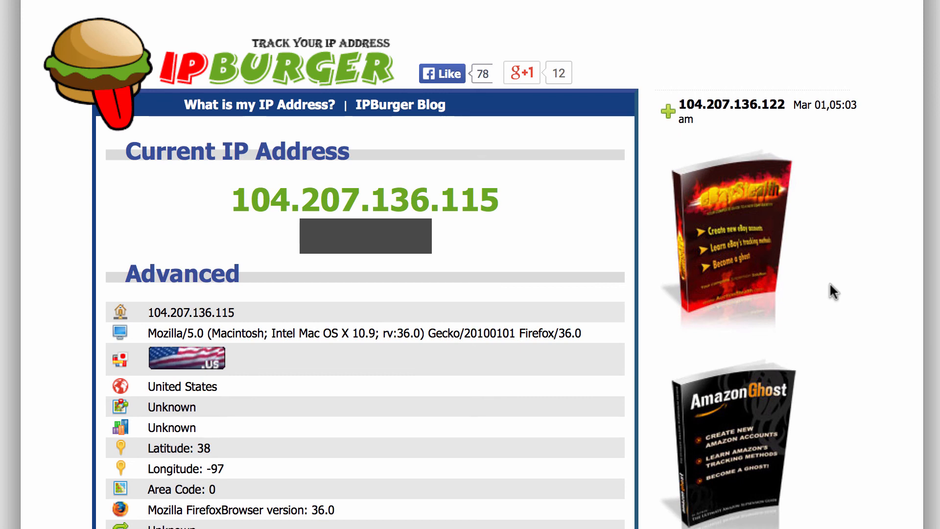
Expand and collapse the IPBurger history entries for 104.207.136.115 and 104.207.136.122
{"action": "left_click", "coordinate": [669, 112]}
{"action": "left_click", "coordinate": [669, 112]}
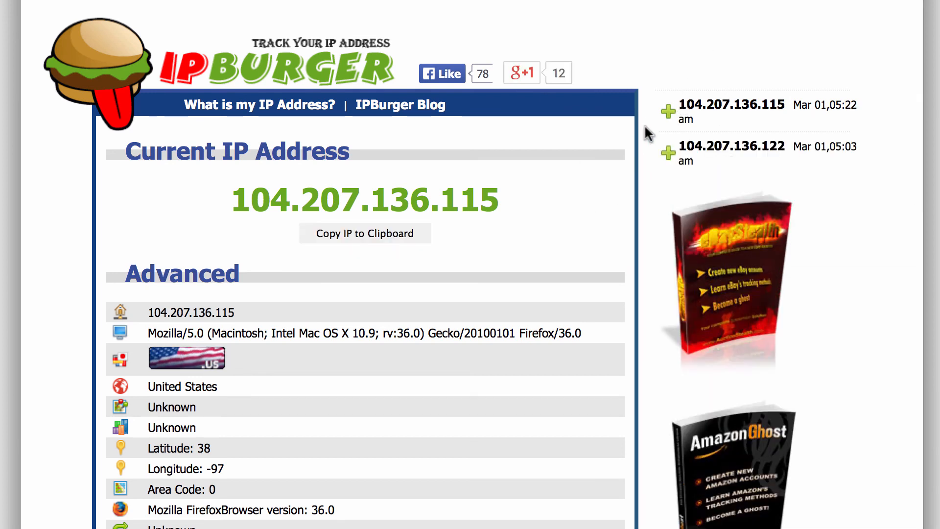
{"action": "left_click", "coordinate": [669, 110]}
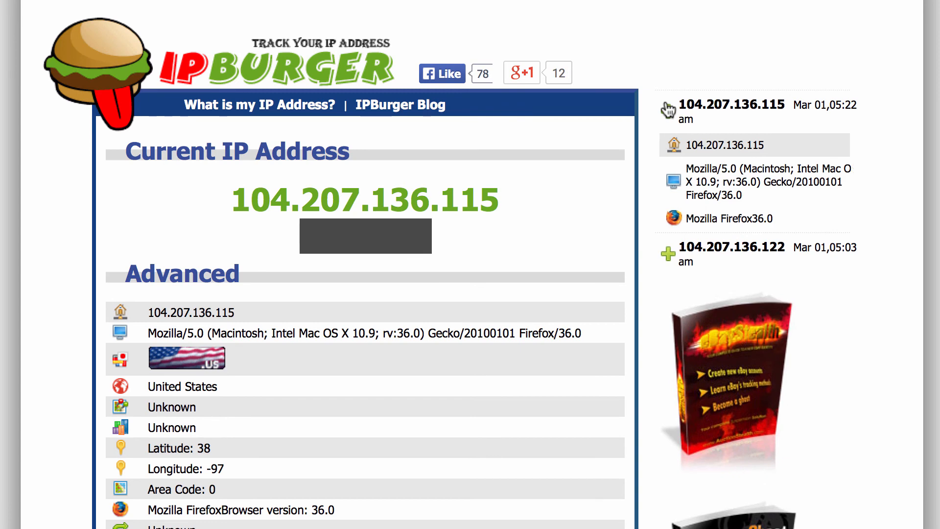
{"action": "left_click", "coordinate": [669, 109]}
{"action": "left_click", "coordinate": [668, 110]}
{"action": "left_click", "coordinate": [669, 110]}
{"action": "left_click", "coordinate": [668, 155]}
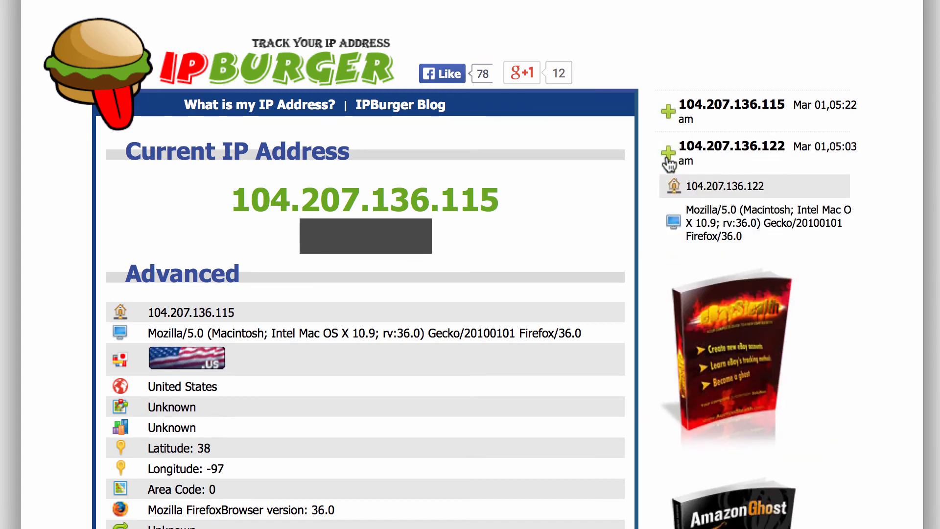
{"action": "left_click", "coordinate": [668, 156]}
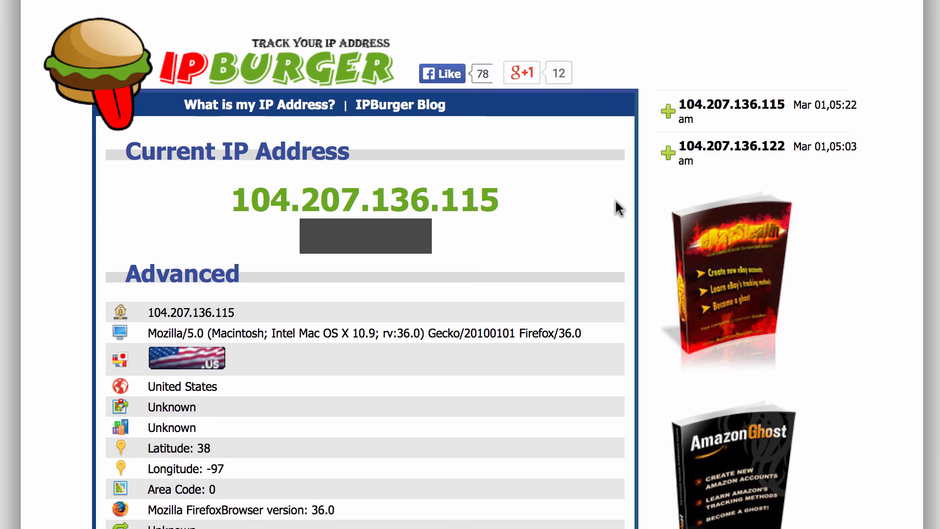